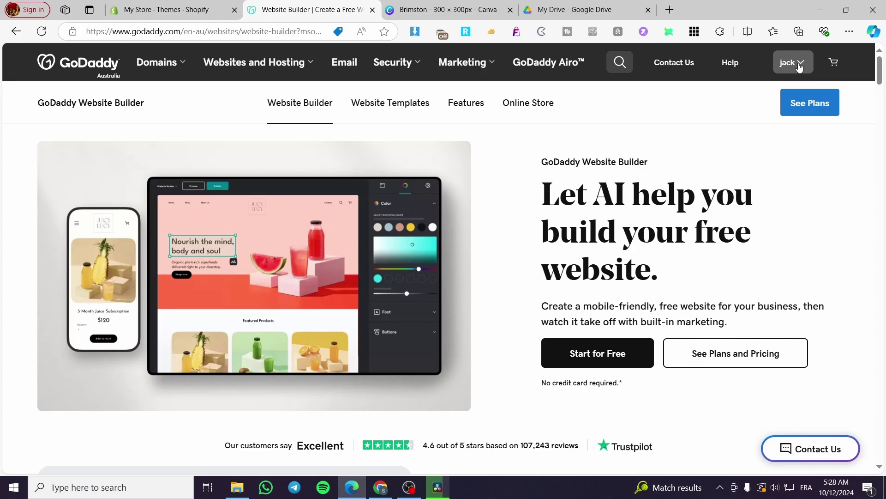
# Open the Jacks Electronics website's dashboard from the account's products
pyautogui.click(801, 67)
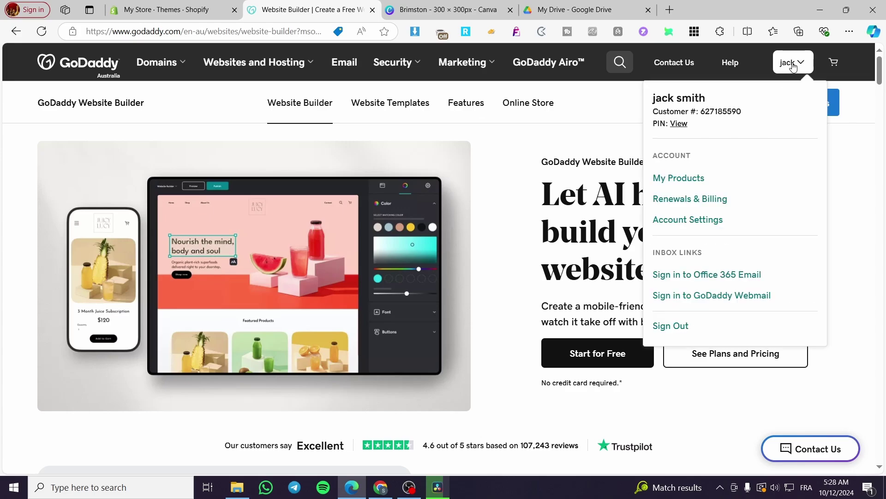
pyautogui.click(674, 181)
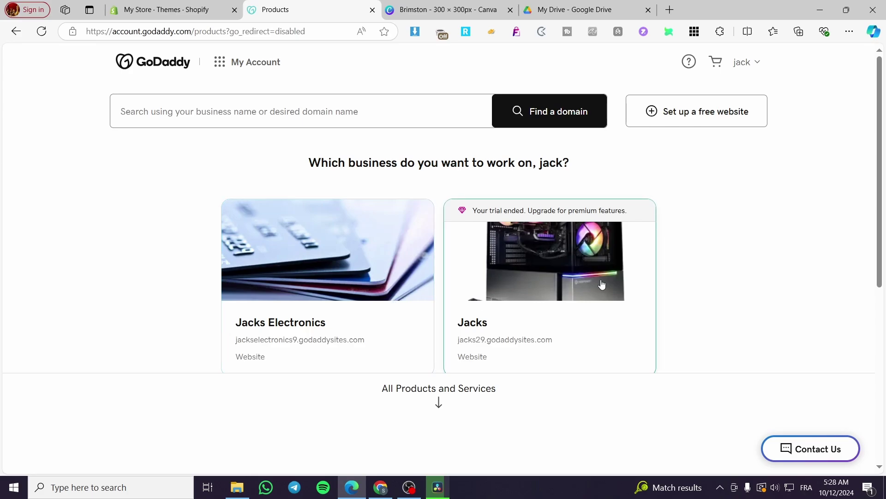
pyautogui.scroll(-3, 530, 289)
pyautogui.scroll(3, 512, 312)
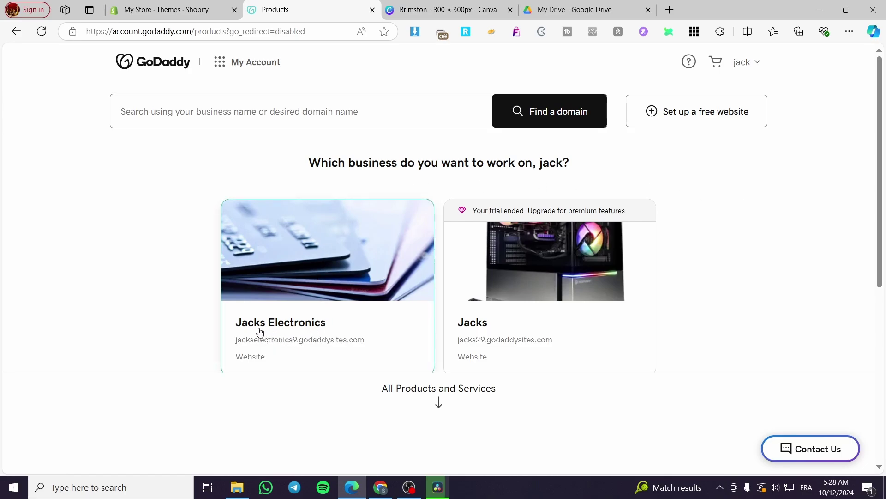
pyautogui.scroll(-1, 258, 323)
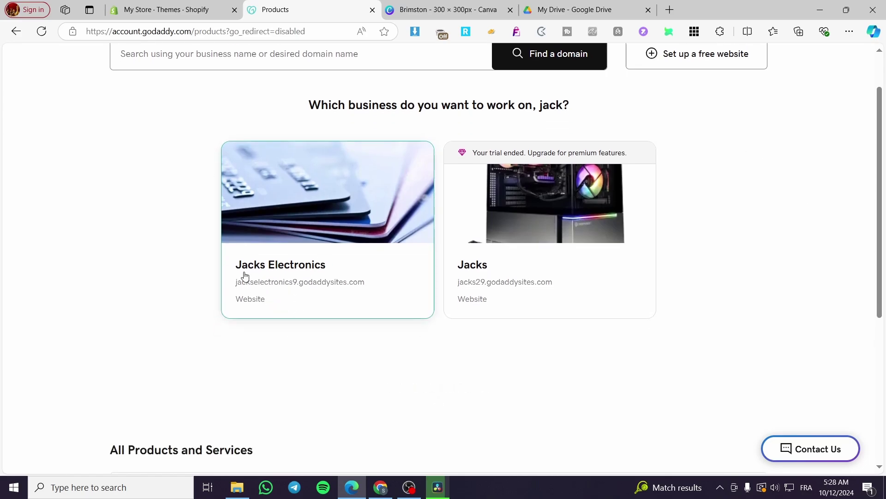
pyautogui.click(359, 219)
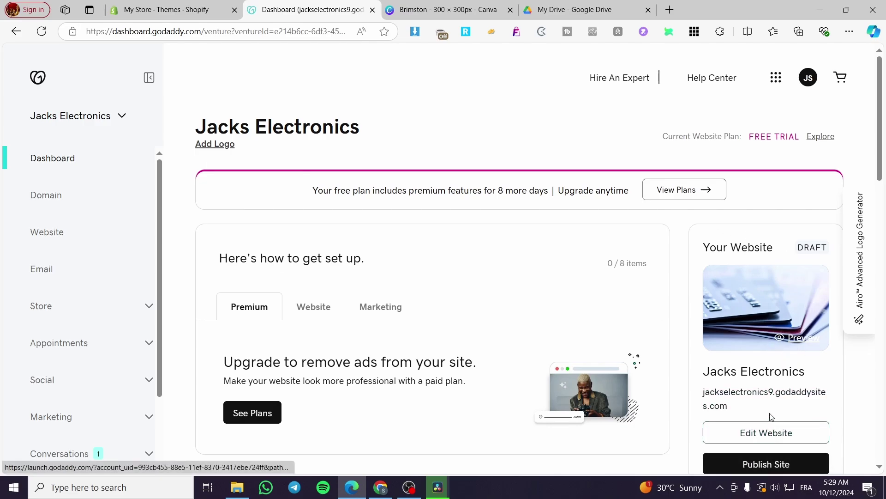
# Open the Jacks Electronics website for editing and look over its home page
pyautogui.scroll(-1, 735, 305)
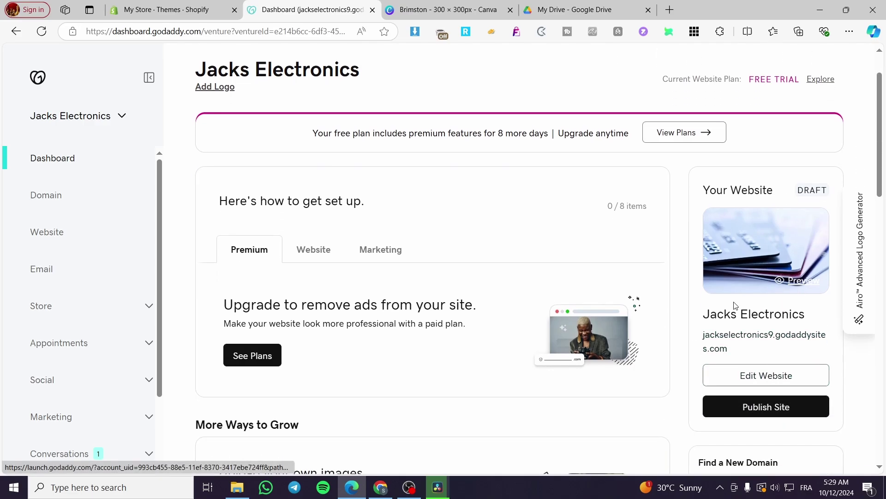
pyautogui.click(754, 383)
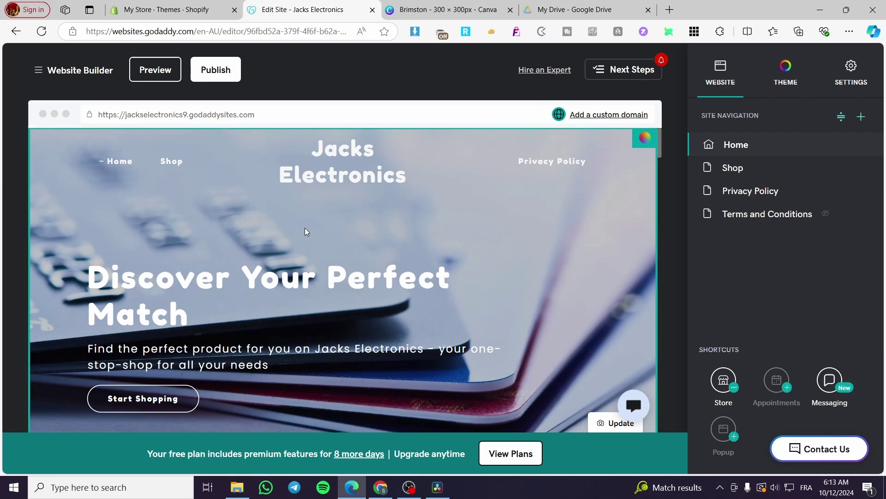
pyautogui.scroll(-10, 469, 233)
pyautogui.scroll(10, 451, 362)
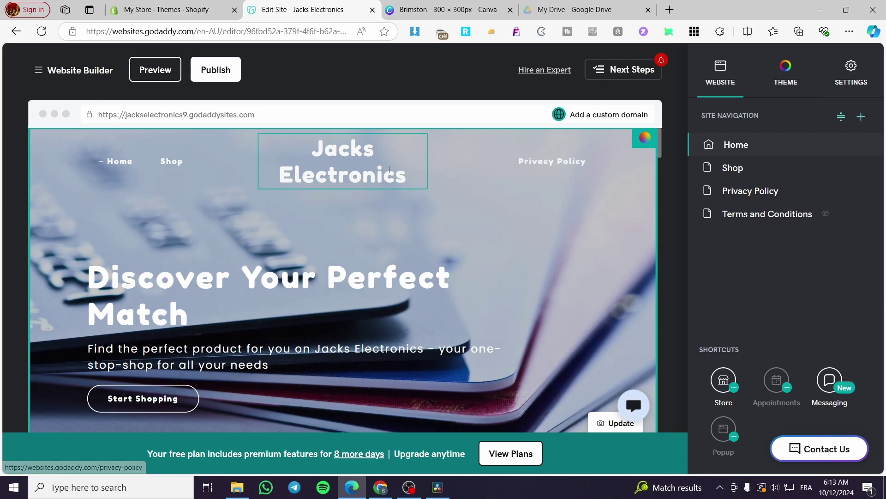
# Try enlarging the Jacks Electronics text logo in the header, discard the change, and return to the site navigation overview
pyautogui.click(406, 165)
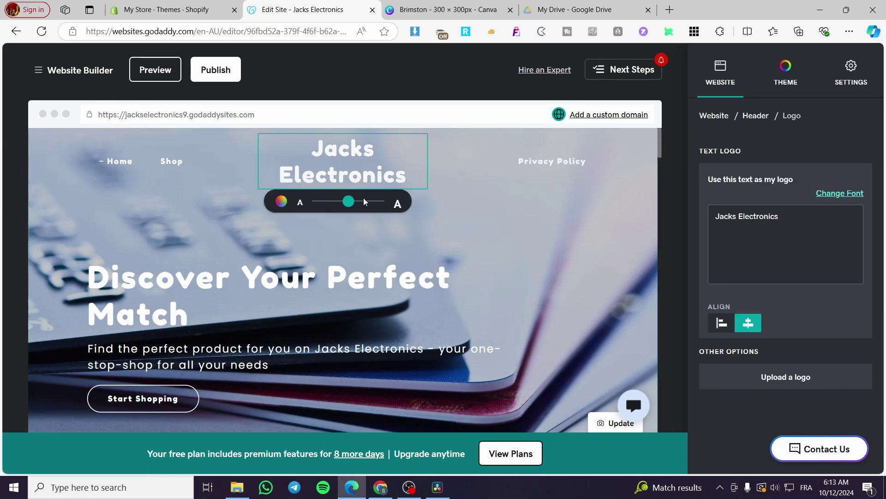
pyautogui.click(369, 204)
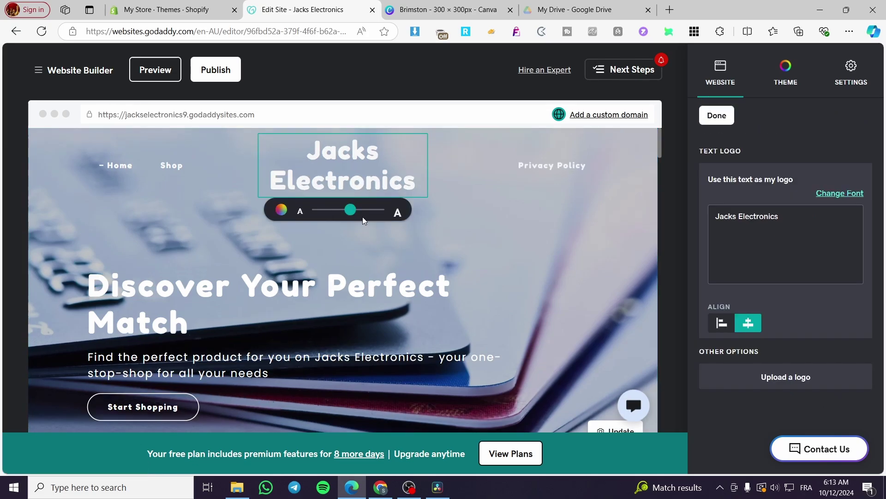
pyautogui.press('F5')
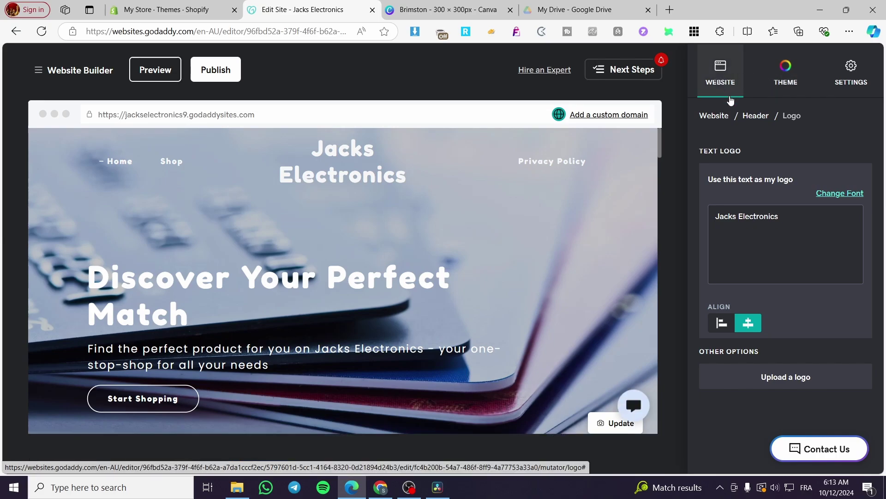
pyautogui.click(724, 90)
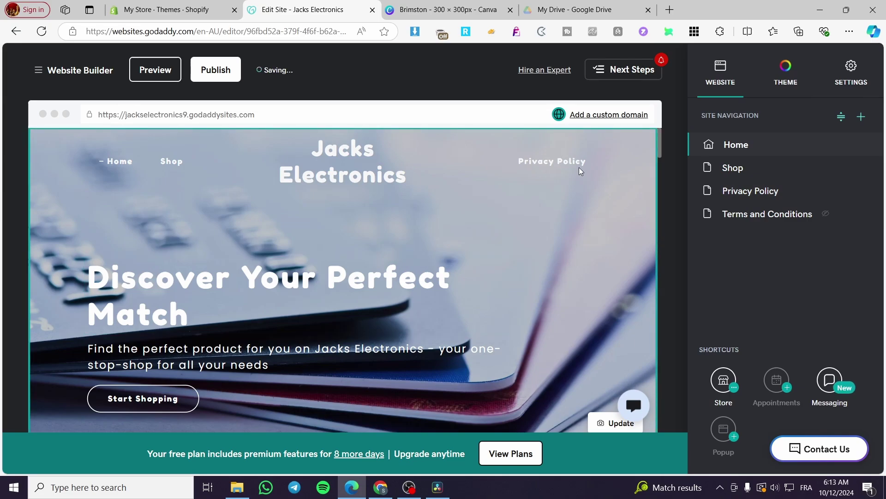
# Examine the button styles offered for the theme's primary button
pyautogui.click(778, 72)
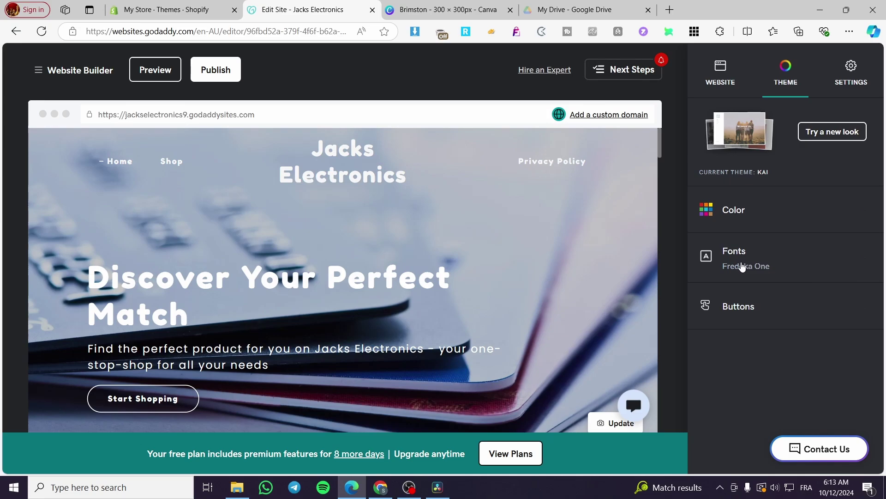
pyautogui.click(746, 320)
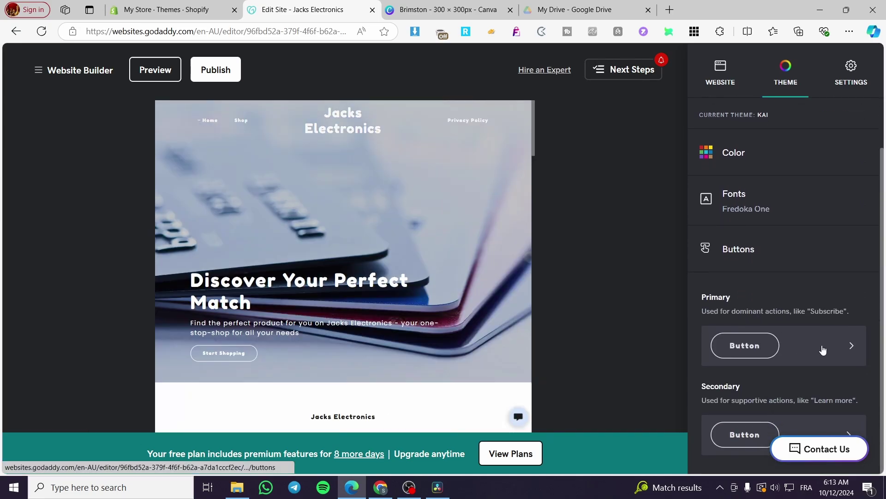
pyautogui.click(822, 350)
pyautogui.scroll(-5, 803, 332)
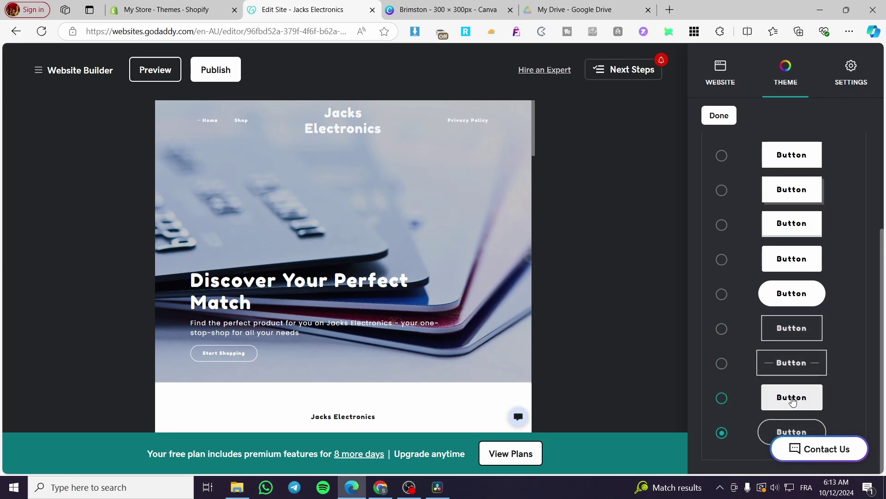
pyautogui.scroll(5, 818, 324)
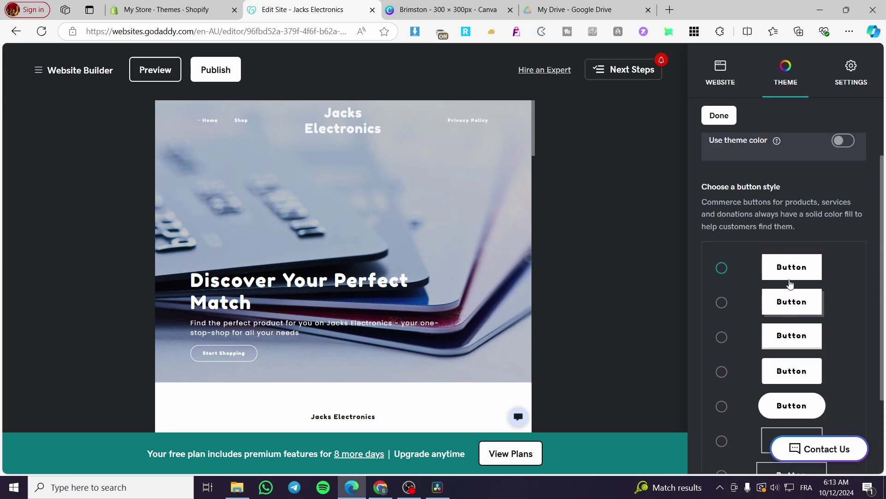
pyautogui.click(719, 120)
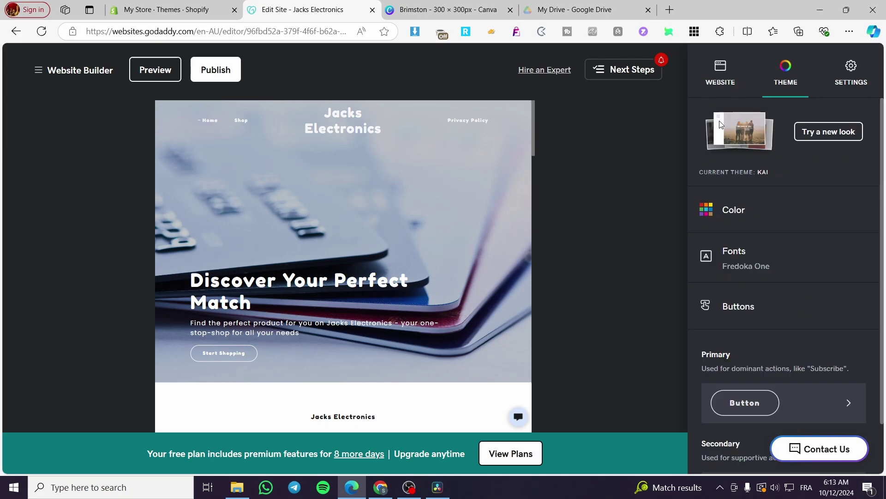
# Examine the theme's font pairings and color options as well as the site settings, and return to the site navigation
pyautogui.click(751, 253)
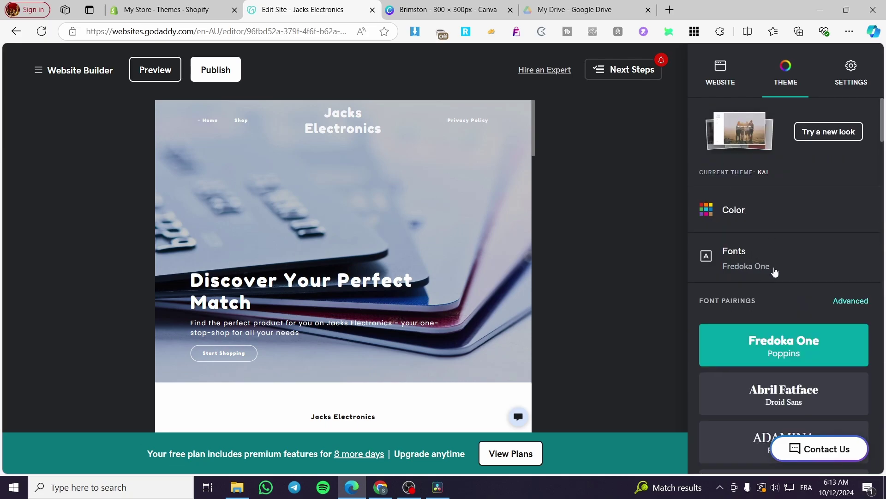
pyautogui.scroll(-3, 815, 263)
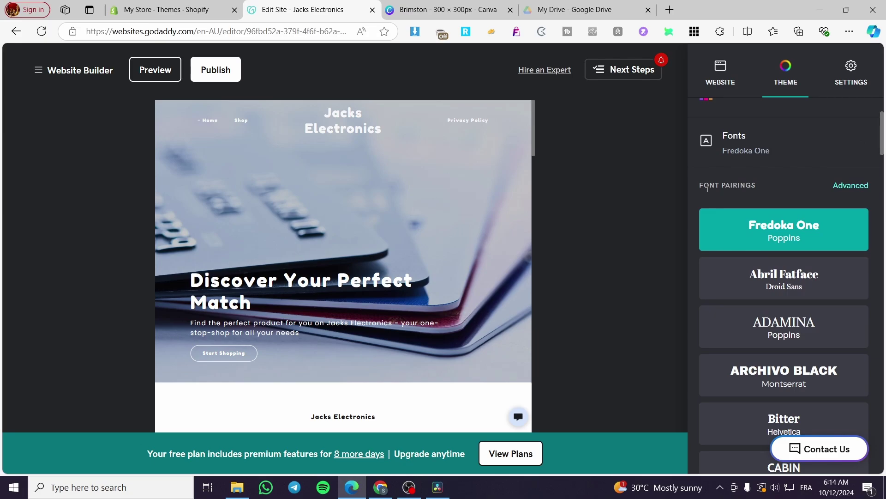
pyautogui.scroll(3, 718, 110)
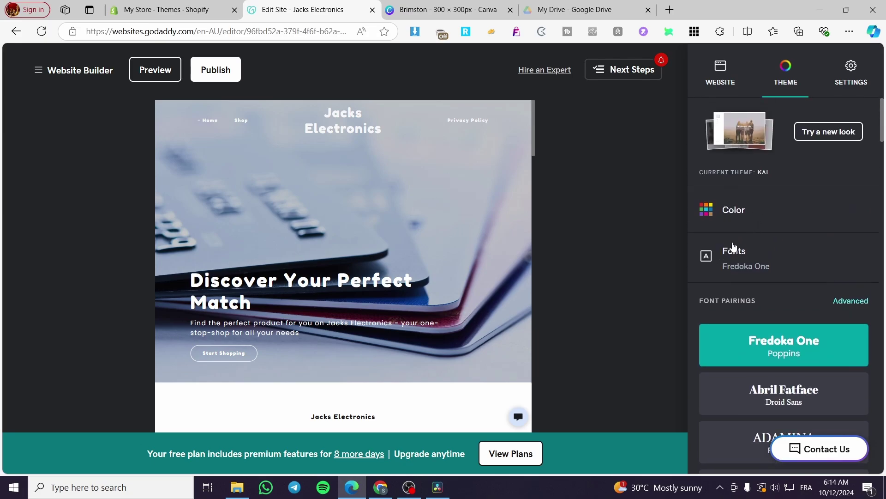
pyautogui.click(741, 263)
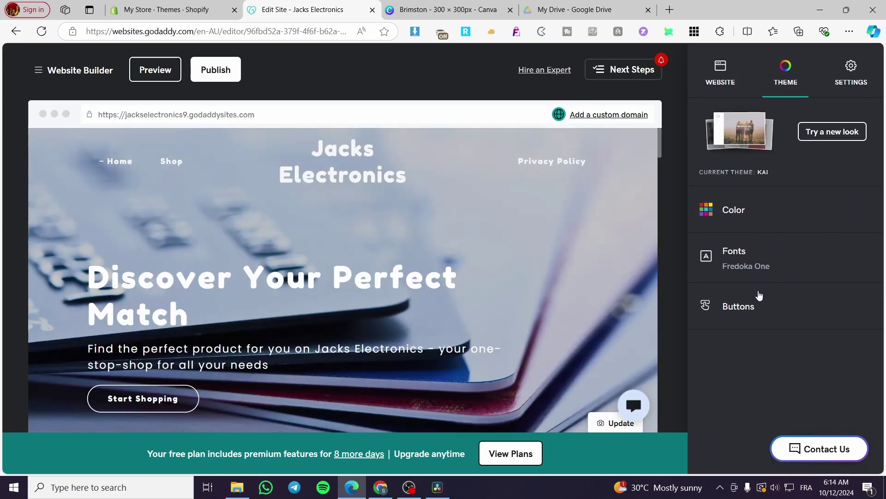
pyautogui.click(757, 311)
pyautogui.click(748, 206)
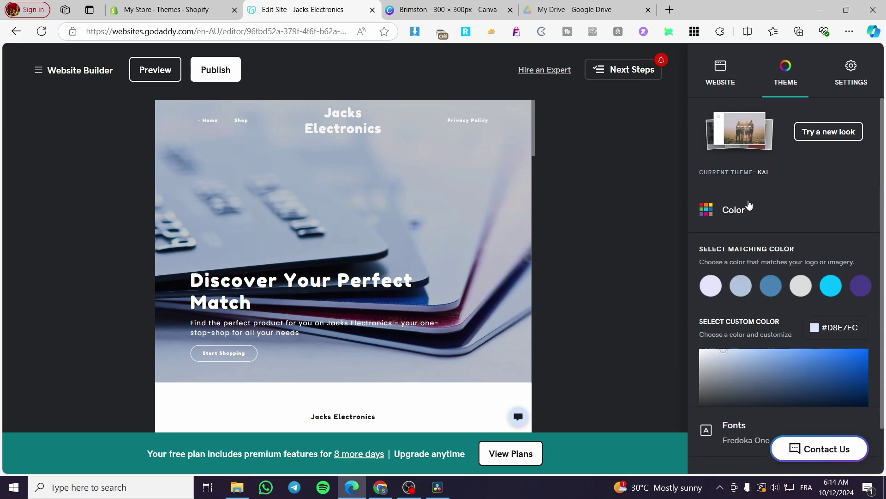
pyautogui.click(839, 74)
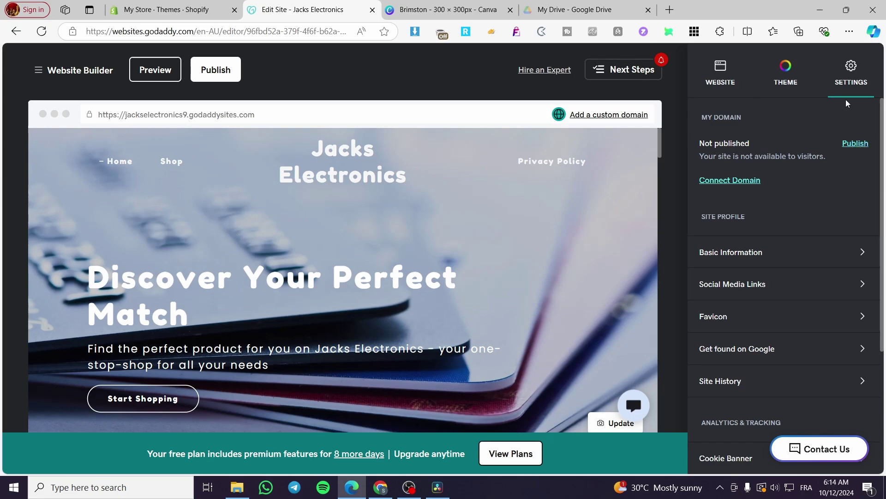
pyautogui.click(720, 73)
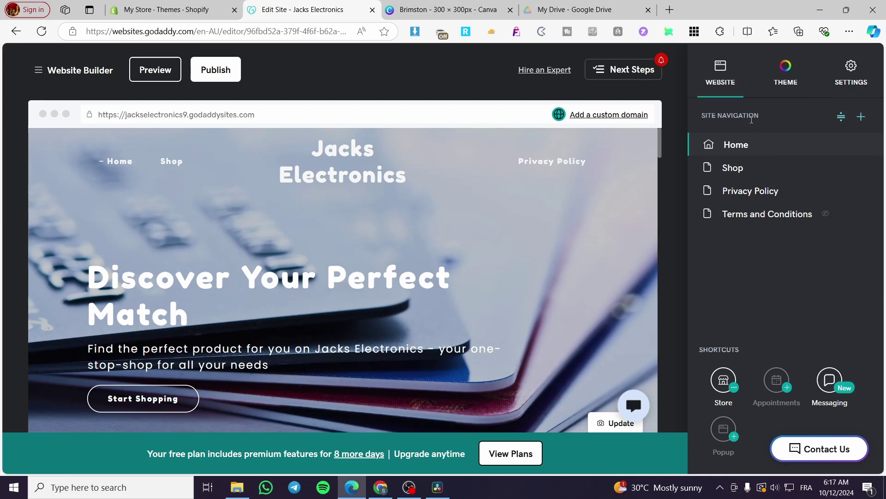
# Open the form for a new site navigation item and compare the external link, section link and dropdown menu options
pyautogui.click(861, 121)
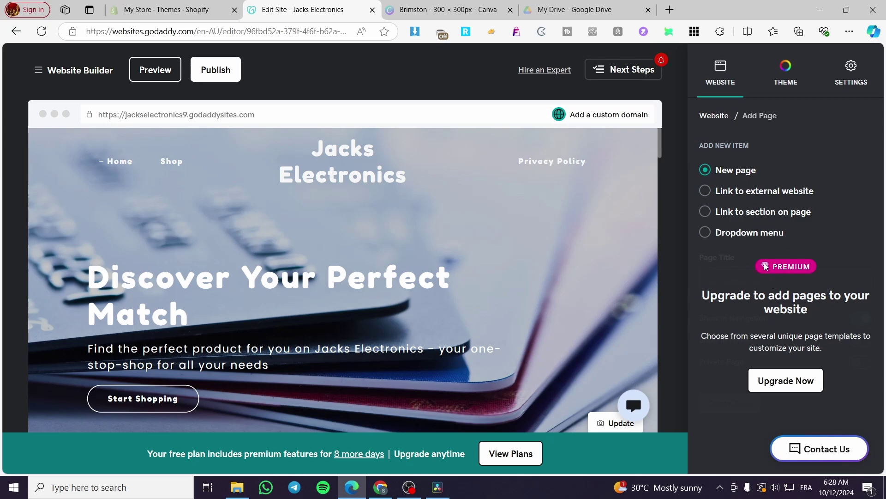
pyautogui.click(732, 194)
pyautogui.click(748, 212)
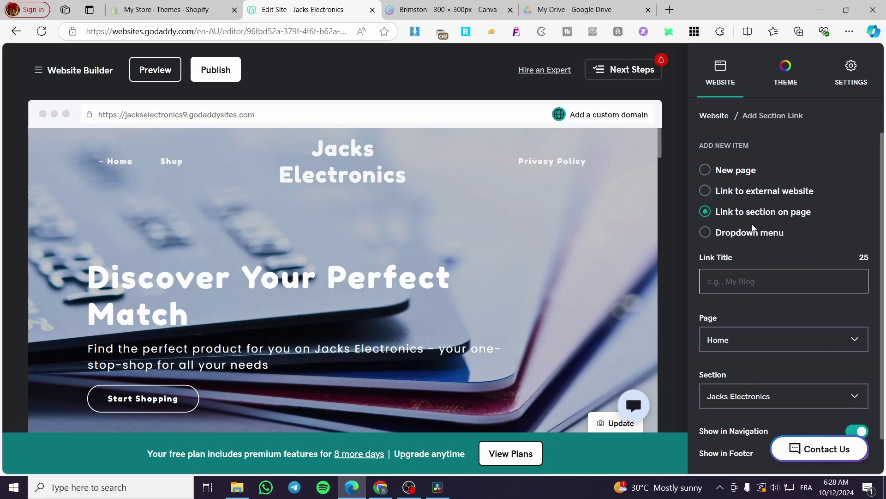
pyautogui.click(759, 198)
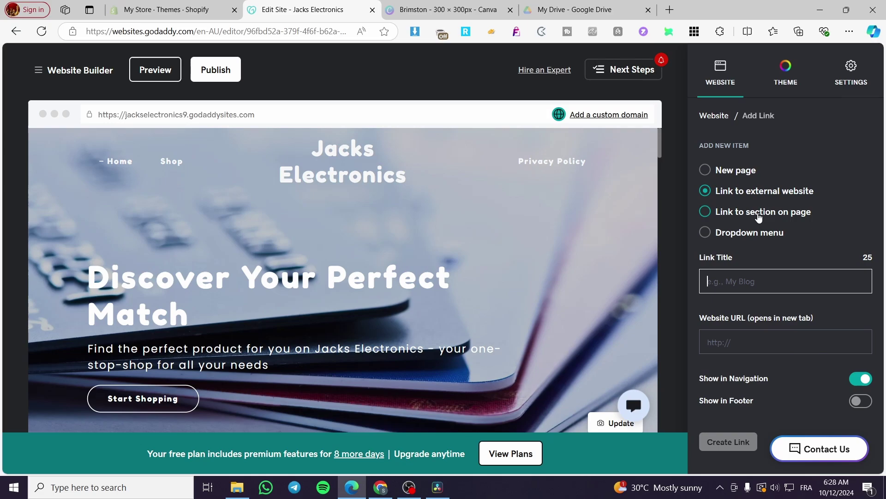
pyautogui.click(759, 213)
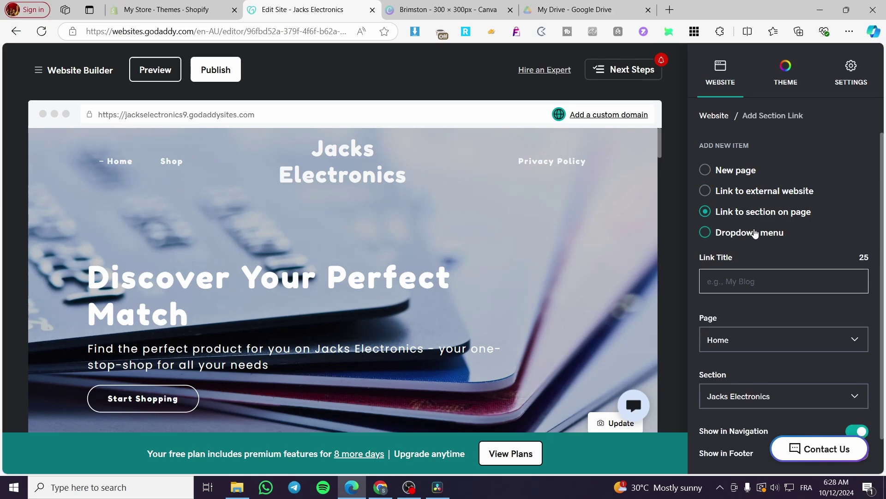
pyautogui.click(754, 233)
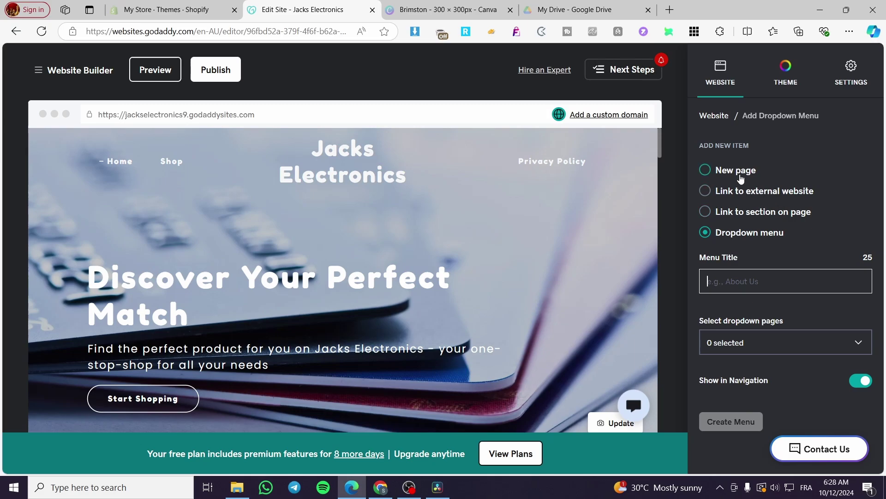
# Make the new navigation item a link to an external website with the title Store 2
pyautogui.click(757, 194)
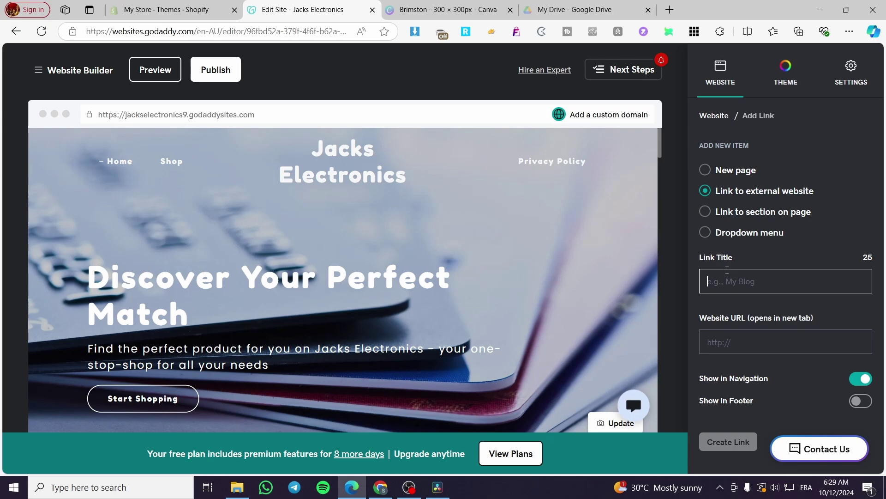
pyautogui.write('Store 2')
pyautogui.click(730, 336)
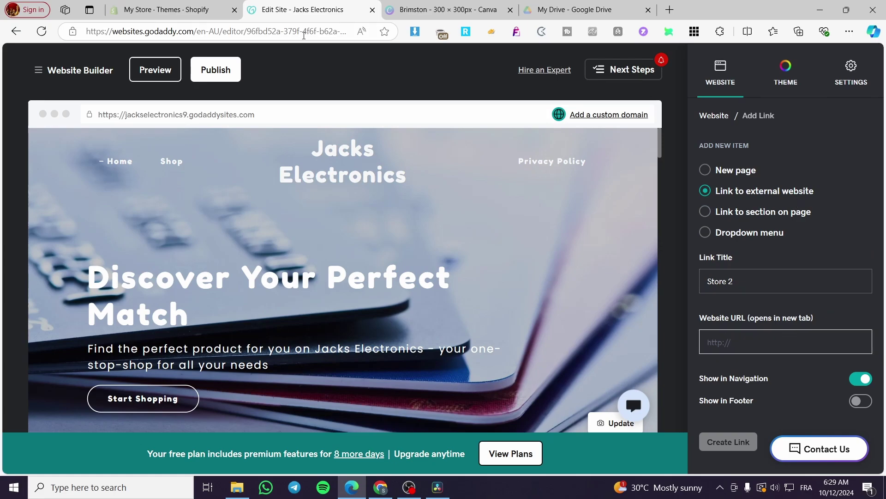
# Switch to the Shopify admin, view the live online store and copy its web address
pyautogui.click(161, 9)
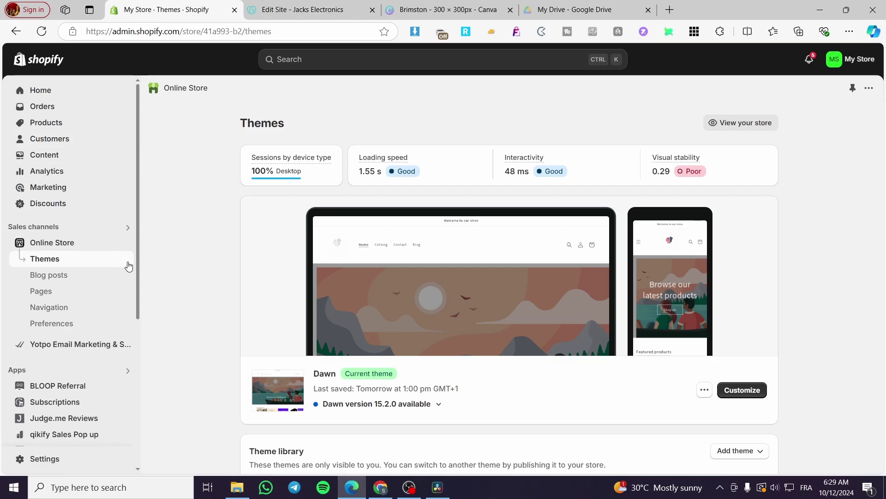
pyautogui.click(130, 242)
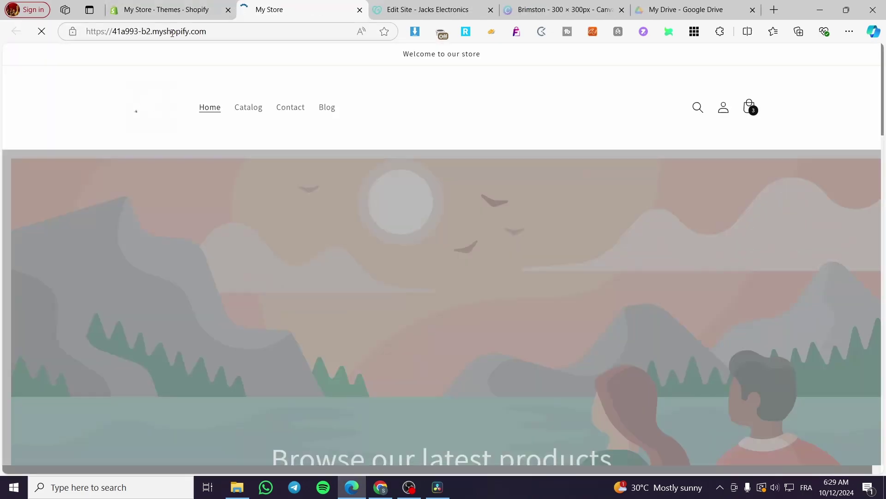
pyautogui.click(205, 31)
pyautogui.hotkey('ctrl', 'c')
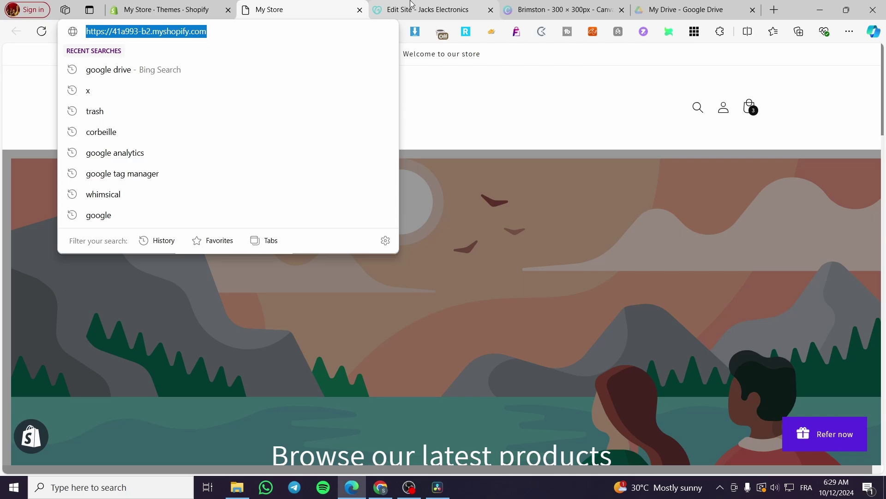
pyautogui.click(412, 4)
pyautogui.click(805, 341)
pyautogui.hotkey('ctrl', 'v')
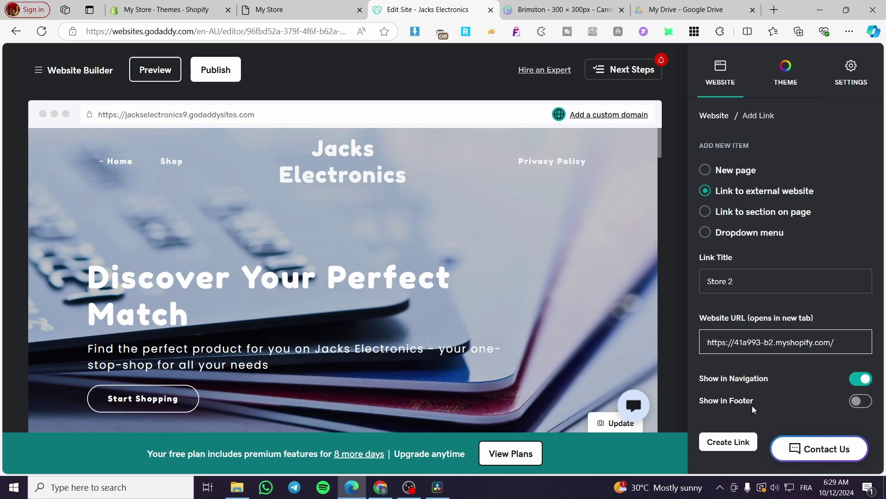
# Create the Store 2 external link in the site navigation
pyautogui.click(734, 435)
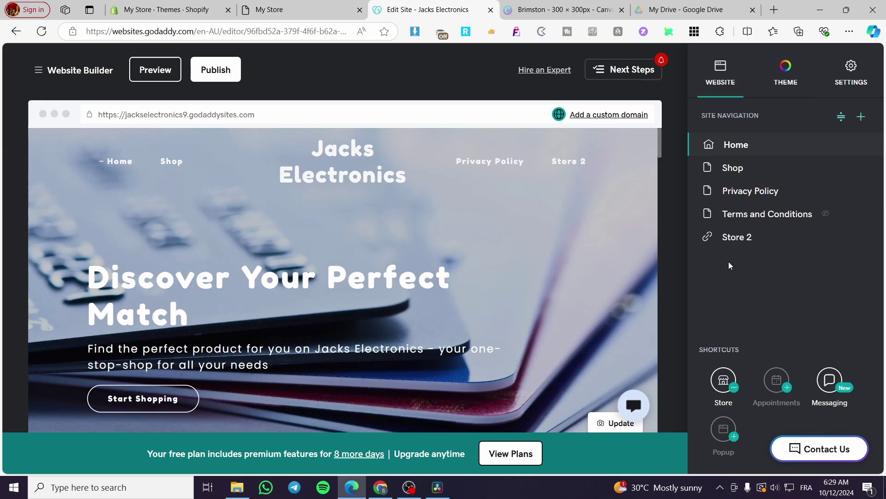
# Open the Shop page and look over the CyberPowerPC product listing from header to footer
pyautogui.click(745, 169)
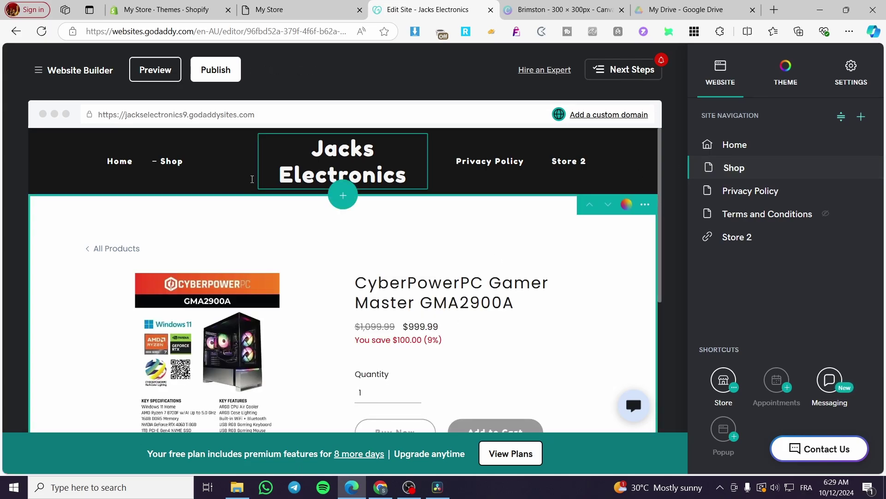
pyautogui.scroll(-2, 433, 322)
pyautogui.scroll(-3, 435, 323)
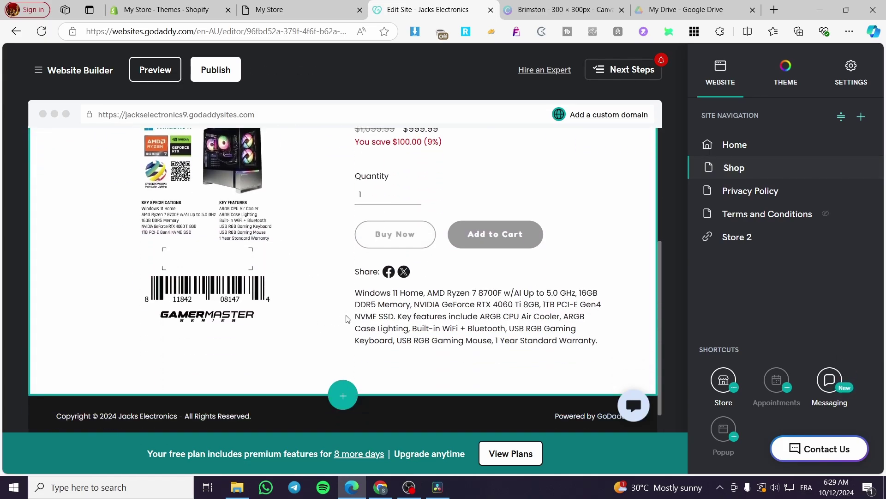
pyautogui.scroll(5, 348, 312)
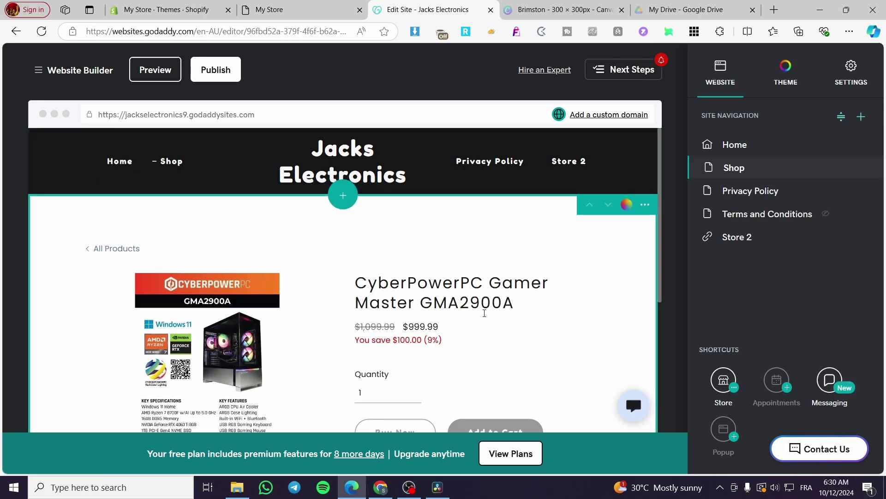
# Open the Shop page's online store section and review its product page layout, image, social sharing and store shortcut options
pyautogui.click(481, 294)
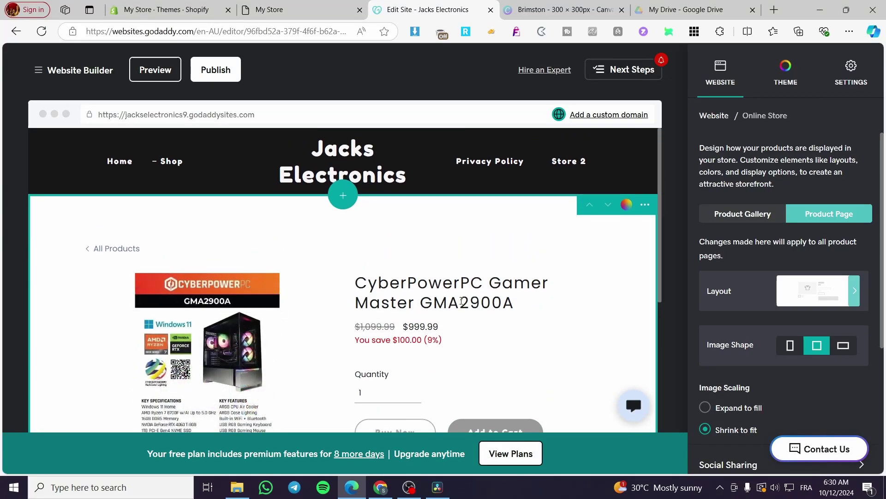
pyautogui.scroll(-2, 448, 305)
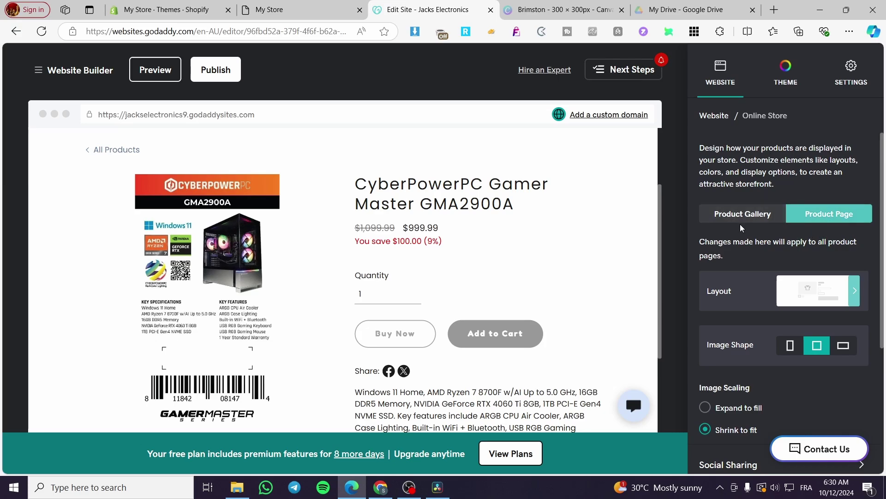
pyautogui.scroll(-1, 846, 238)
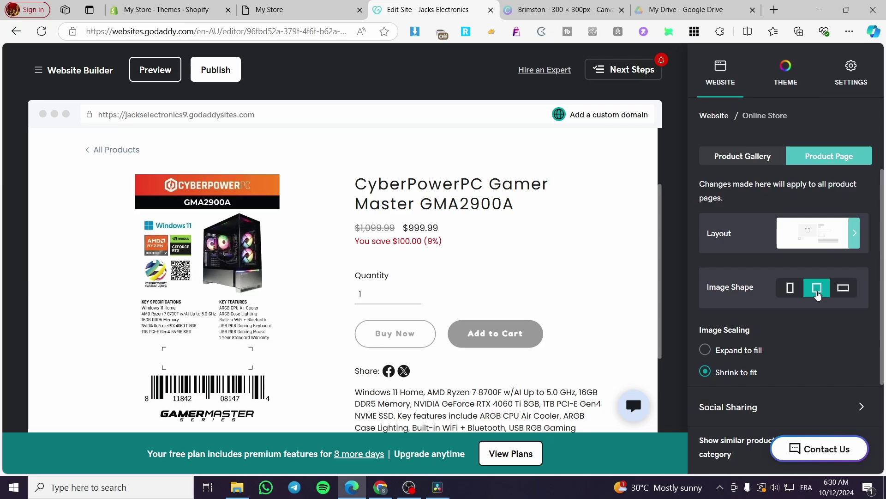
pyautogui.scroll(-2, 720, 339)
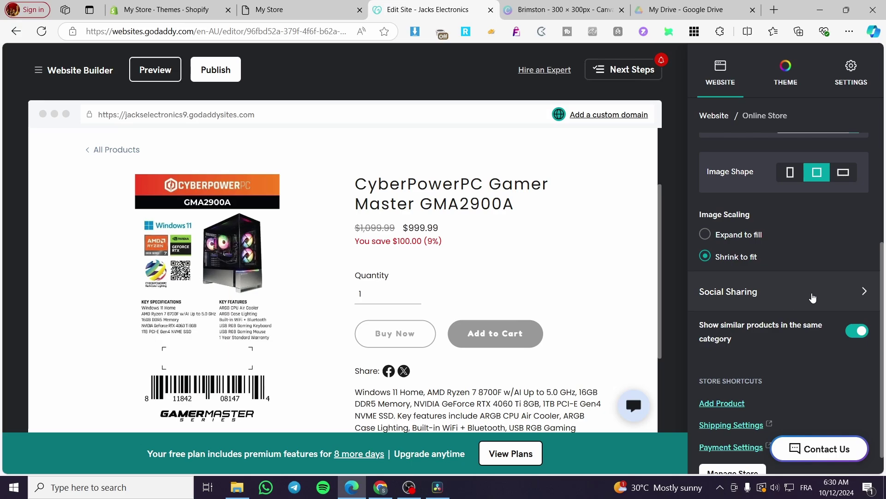
pyautogui.scroll(-1, 818, 324)
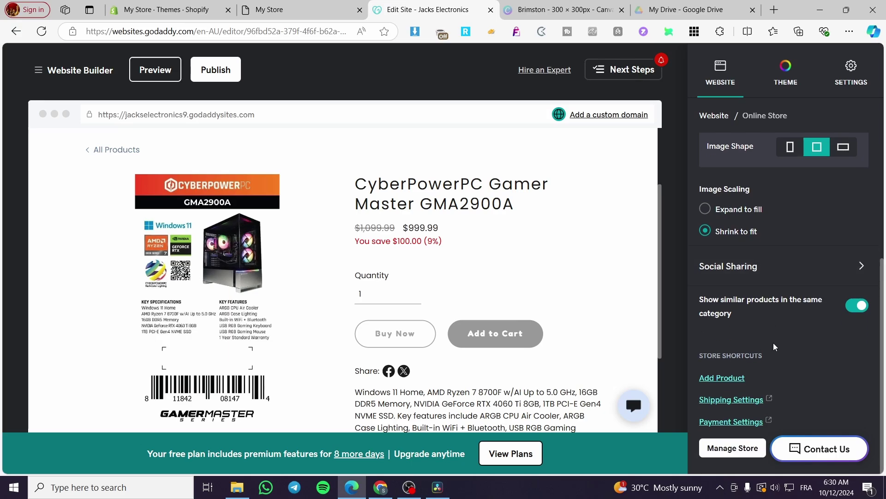
pyautogui.scroll(2, 495, 253)
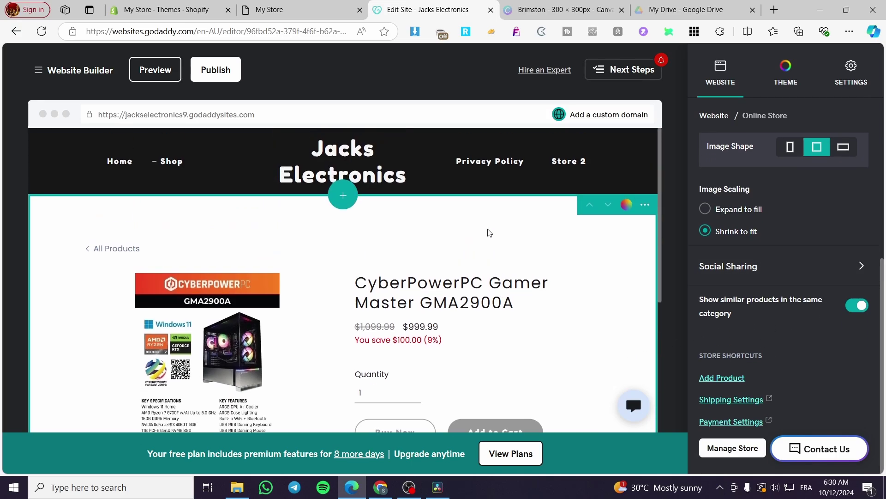
# Check which section types can be added to the Shop page, close the list and view the rest of the page
pyautogui.click(344, 198)
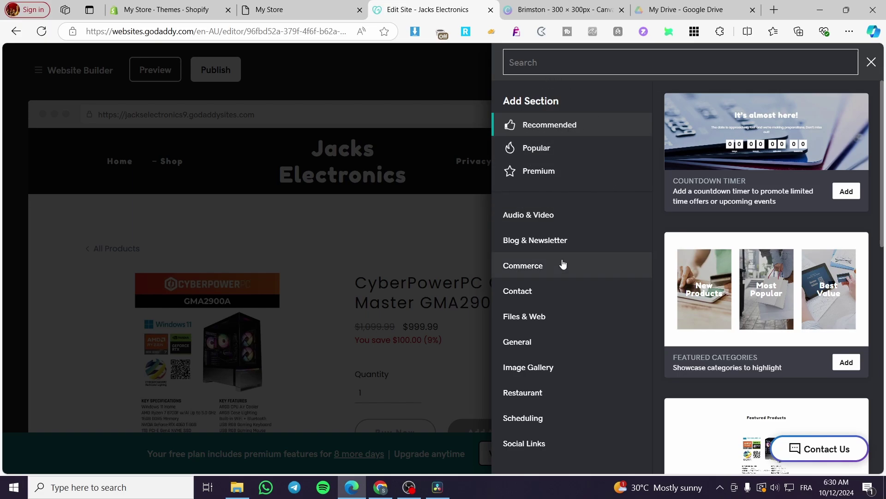
pyautogui.click(368, 314)
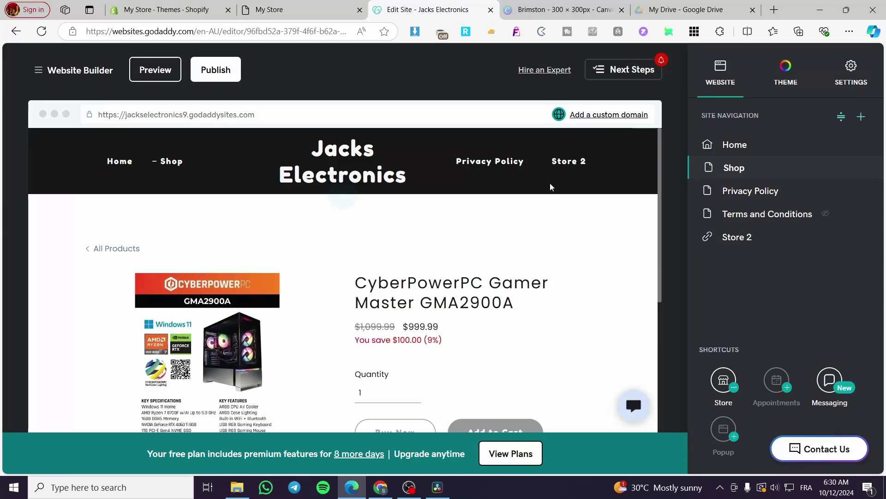
pyautogui.scroll(-5, 439, 292)
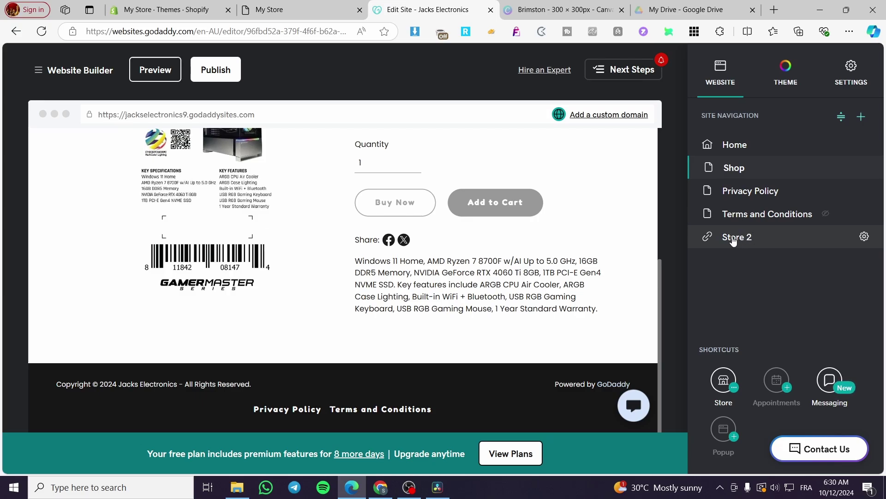
# Open the link settings of the Store 2 navigation item to check its title, URL and visibility options
pyautogui.click(755, 223)
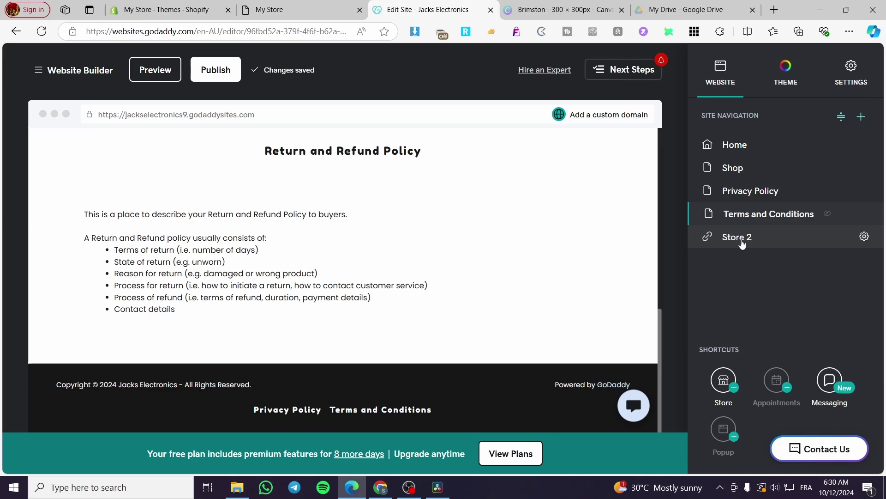
pyautogui.click(864, 237)
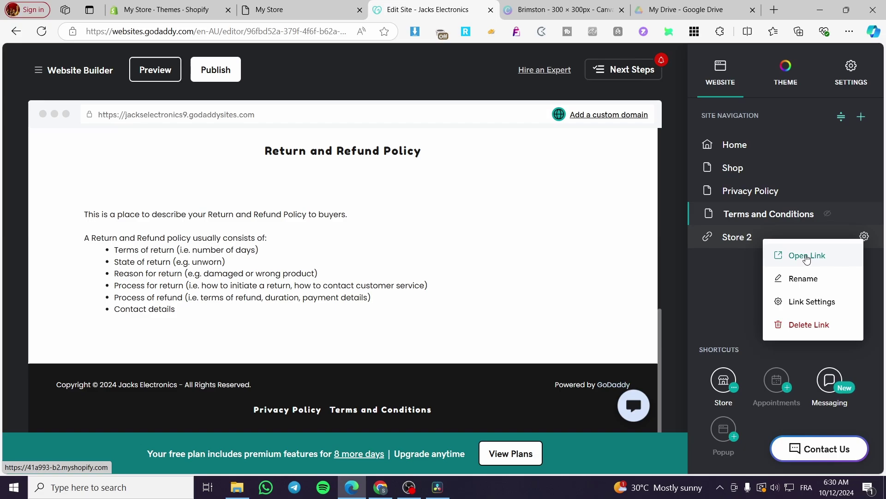
pyautogui.click(811, 302)
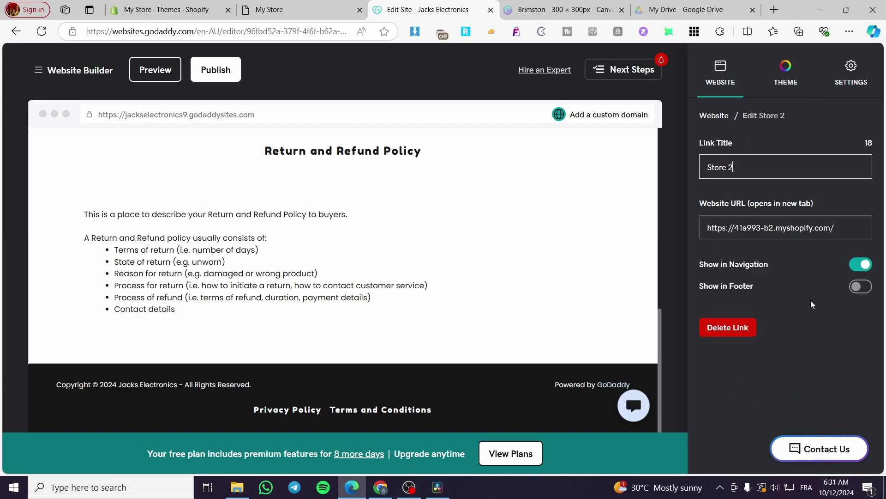
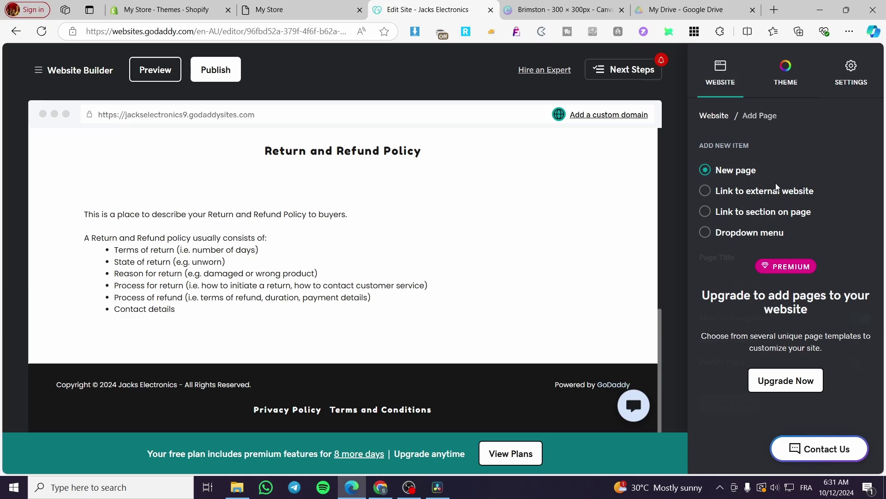
# Make a new site navigation item a link to a section on a page, with the title Description
pyautogui.click(712, 211)
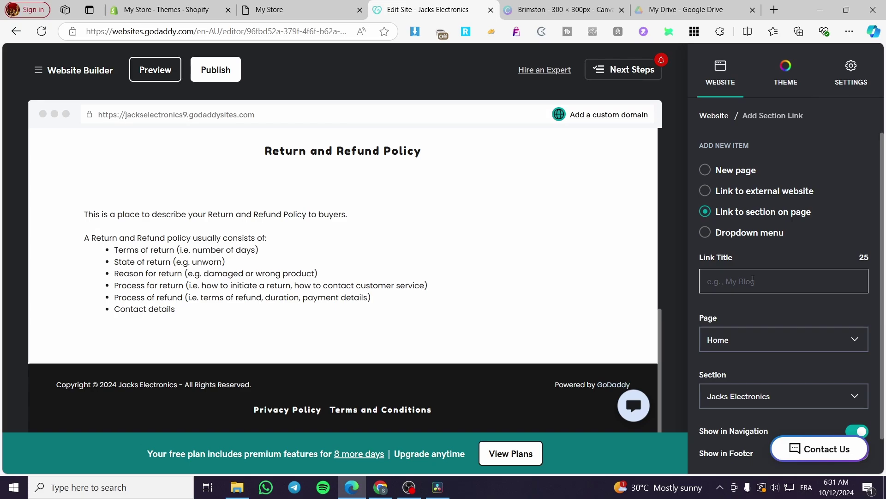
pyautogui.write('deS')
pyautogui.press('BackSpace')
pyautogui.write('Description')
# Point the Description link to the Home page section Shop the Best Deals at Jacks Electronics and create the link
pyautogui.click(739, 339)
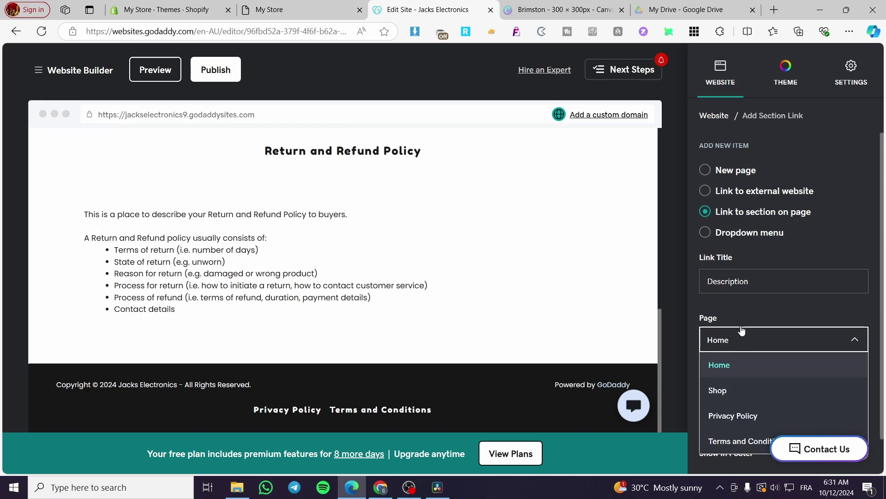
pyautogui.click(739, 316)
pyautogui.click(742, 346)
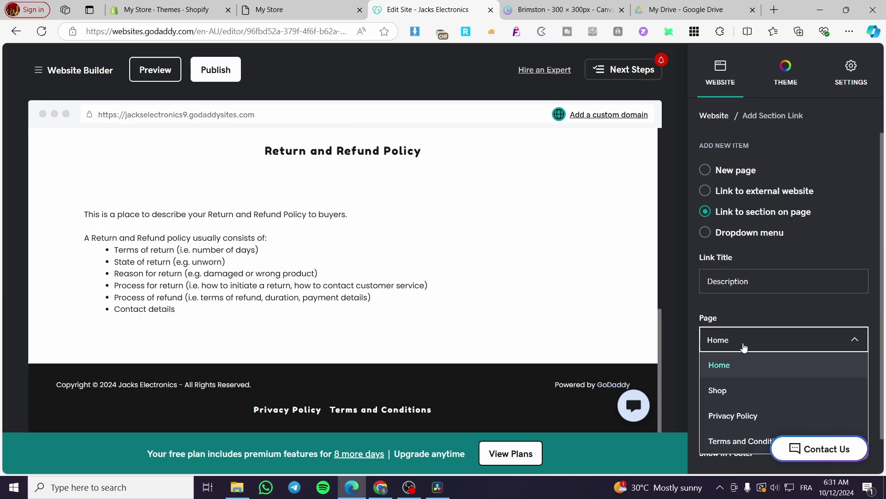
pyautogui.click(748, 372)
pyautogui.scroll(-1, 785, 314)
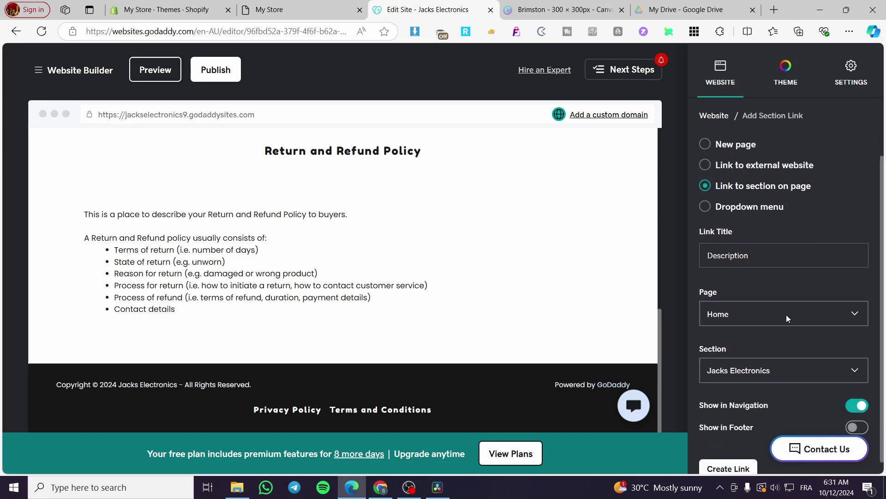
pyautogui.click(805, 357)
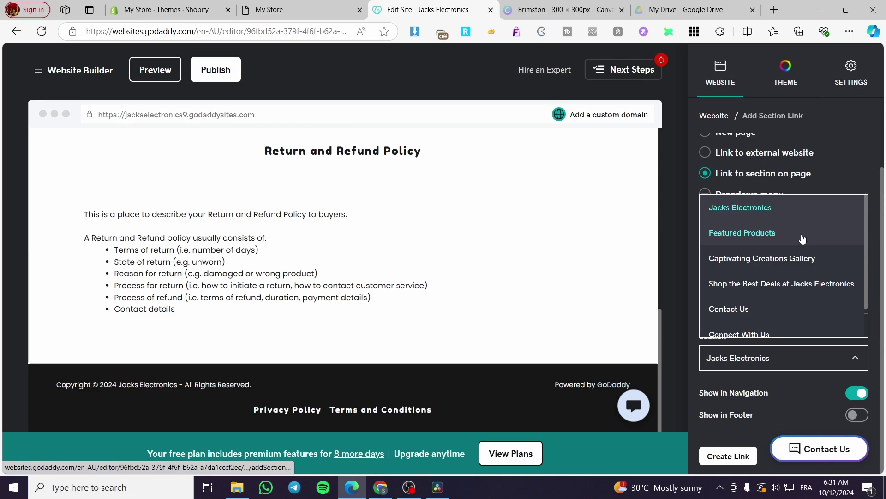
pyautogui.scroll(-1, 802, 238)
pyautogui.scroll(1, 801, 328)
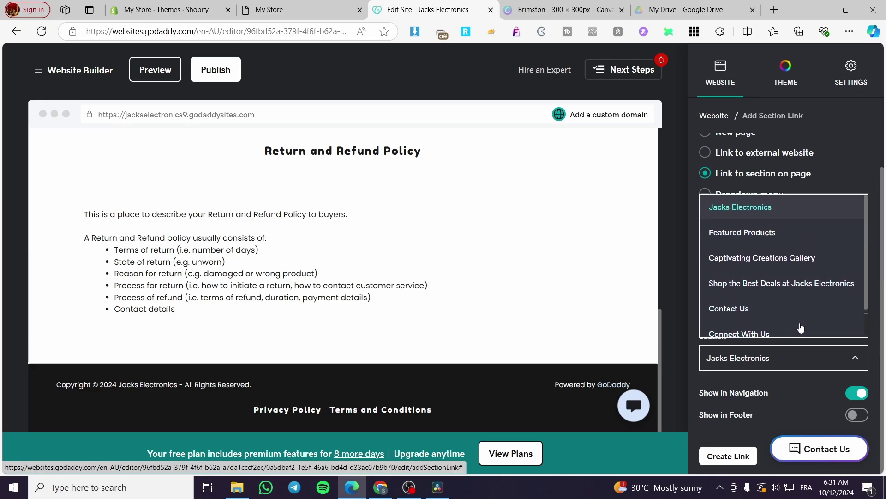
pyautogui.click(779, 284)
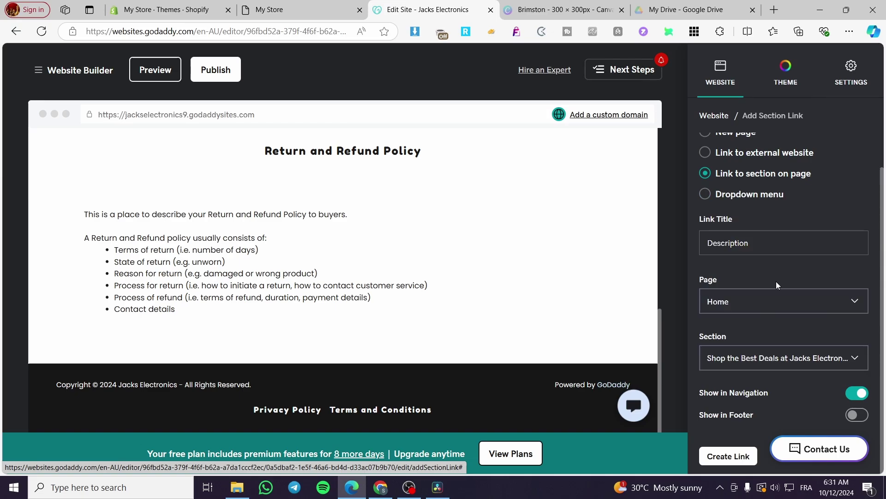
pyautogui.click(739, 456)
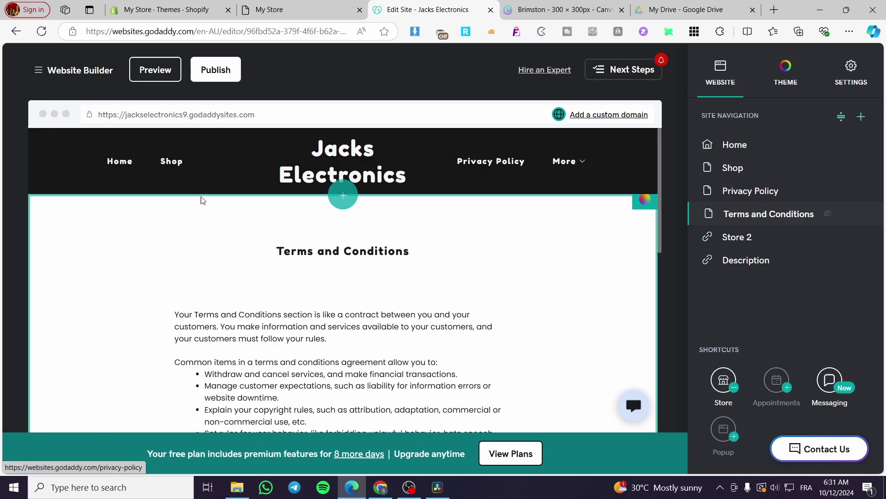
# Test the Description link in the site header's More menu and look through the Home page sections around its target
pyautogui.moveTo(578, 162)
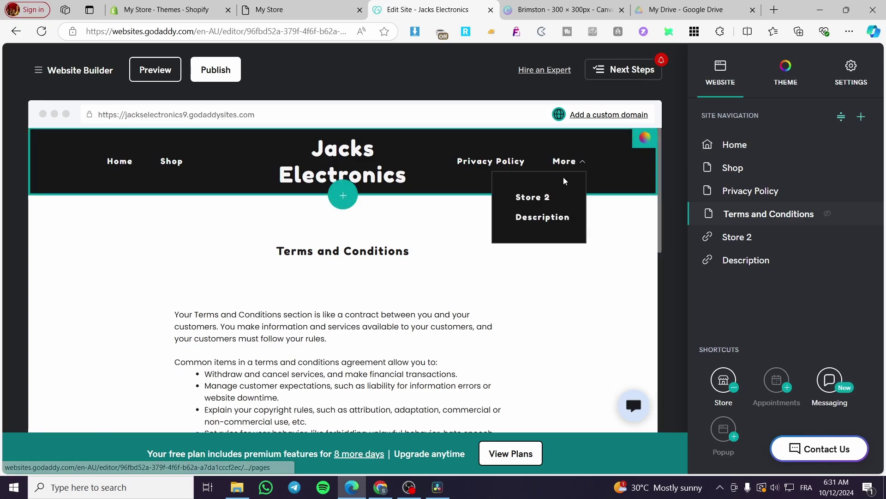
pyautogui.click(547, 218)
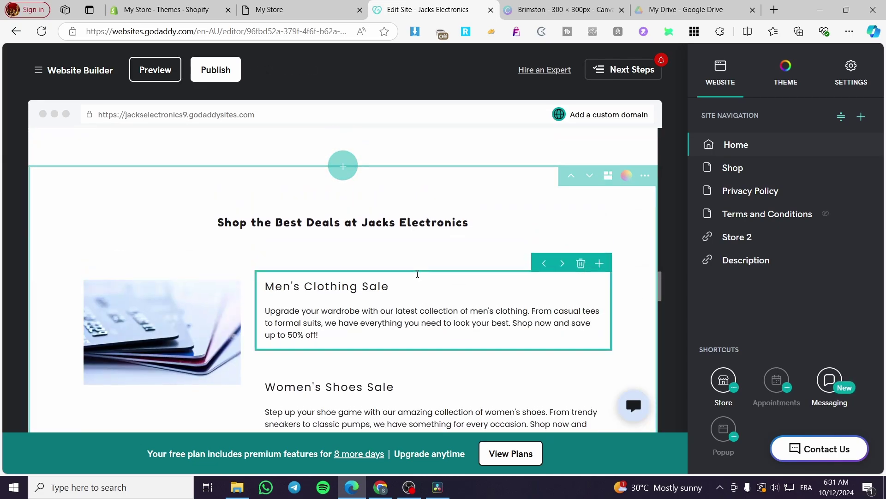
pyautogui.scroll(-10, 415, 220)
pyautogui.scroll(6, 417, 273)
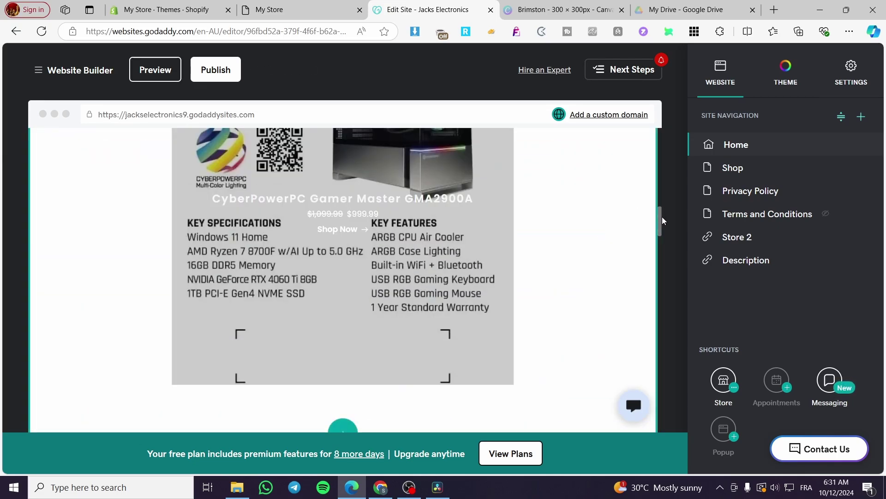
pyautogui.moveTo(658, 209); pyautogui.dragTo(657, 302)
pyautogui.scroll(4, 387, 244)
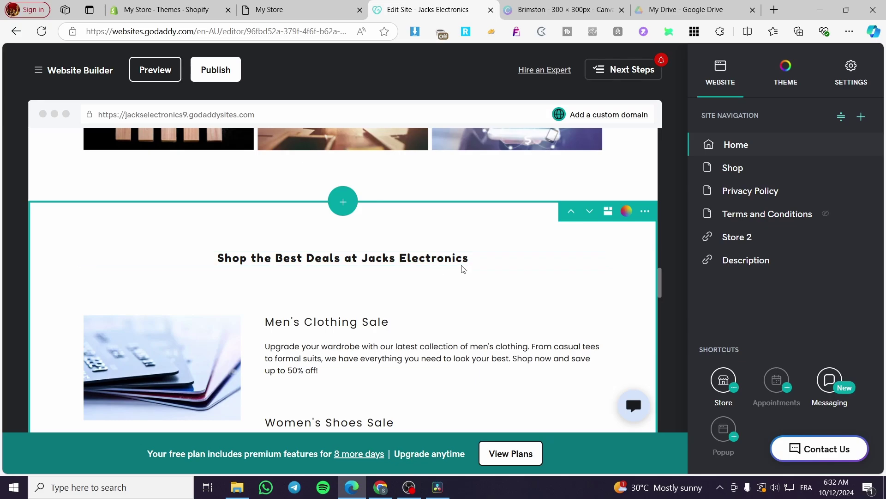
pyautogui.scroll(-8, 420, 266)
pyautogui.scroll(5, 440, 267)
pyautogui.scroll(8, 439, 267)
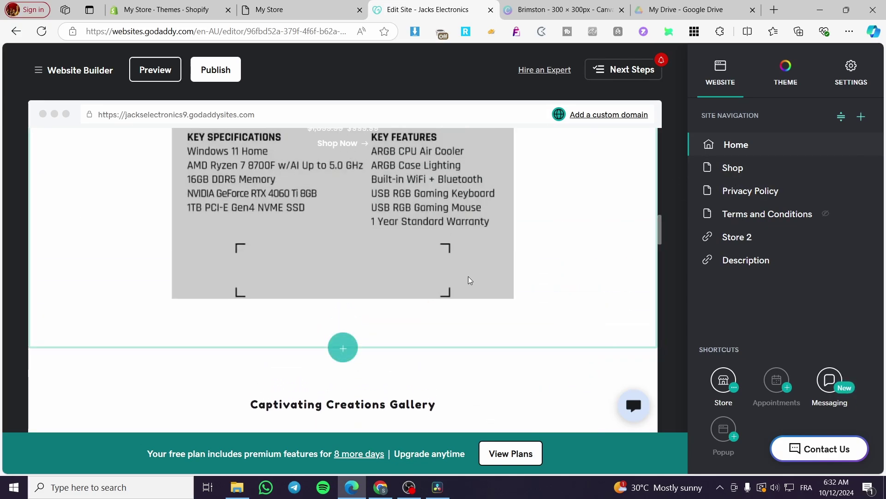
pyautogui.scroll(10, 548, 293)
pyautogui.scroll(3, 545, 293)
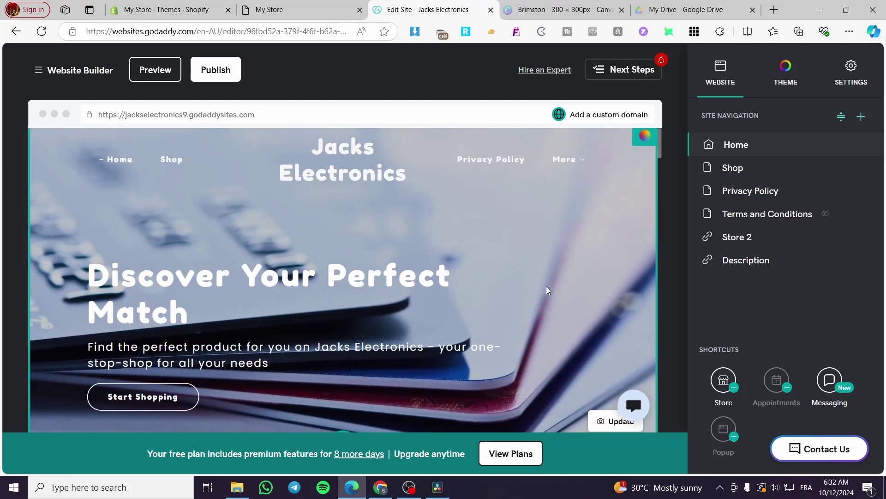
# View the Home page's page settings and return to the site navigation list
pyautogui.click(864, 144)
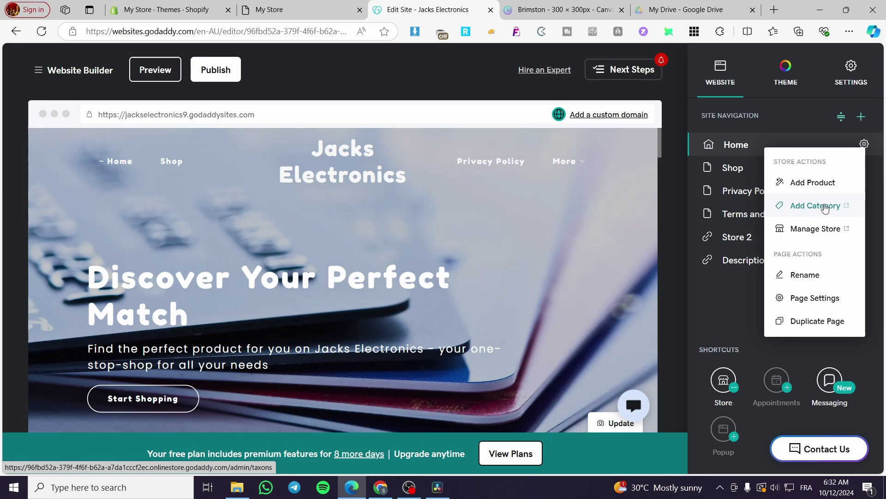
pyautogui.click(820, 303)
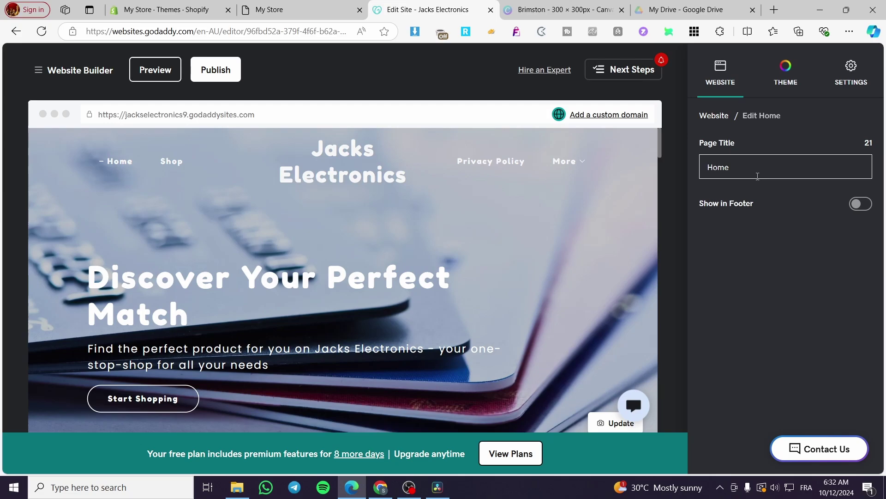
pyautogui.click(713, 116)
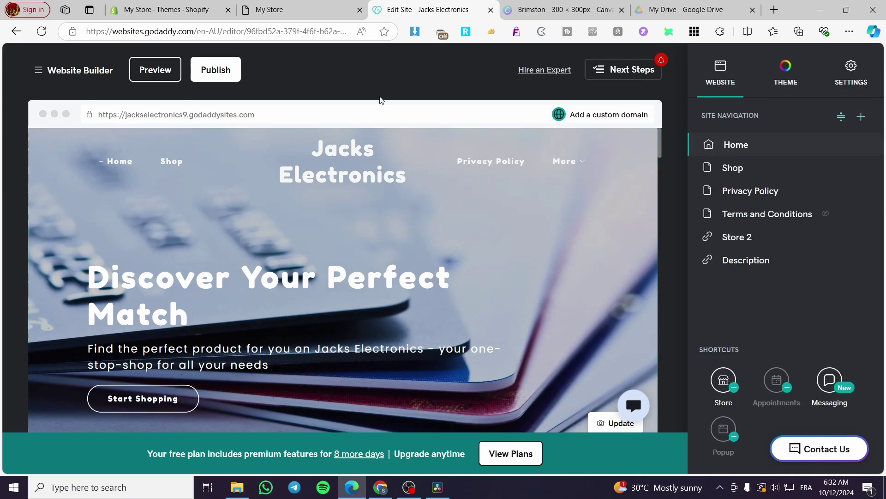